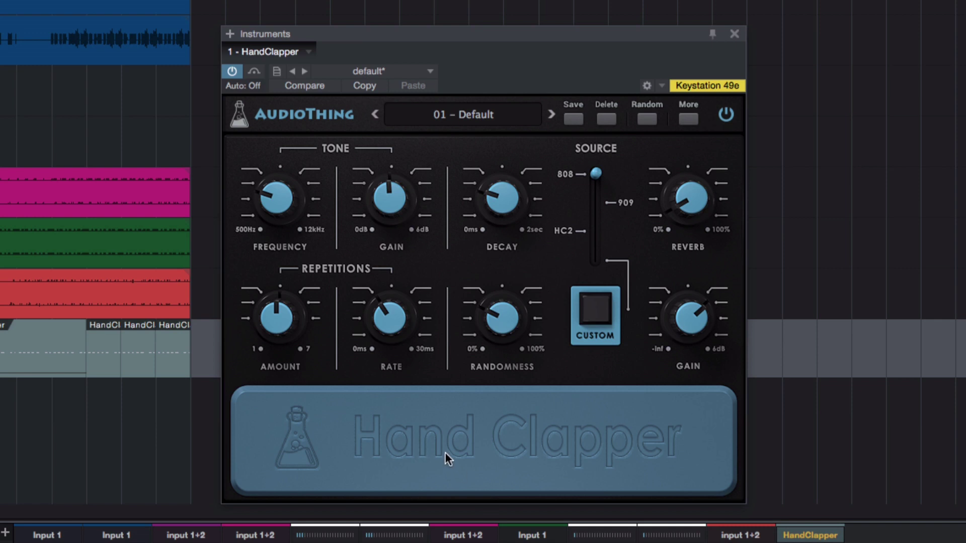
- Sweep the Tone frequency and gain up and down, settling on a low frequency and a gain just above its midpoint
left_click_drag(274, 202, 272, 142)
left_click_drag(378, 192, 382, 171)
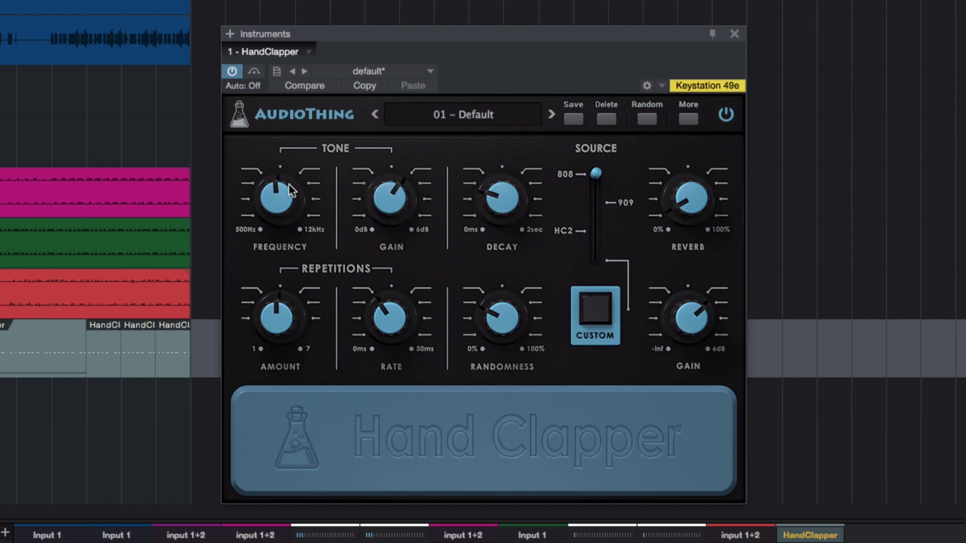
left_click_drag(289, 186, 299, 160)
left_click_drag(390, 193, 390, 176)
left_click_drag(277, 189, 284, 327)
left_click_drag(379, 204, 390, 259)
left_click_drag(264, 204, 265, 172)
- Try higher Repetitions amount and rate settings, and bring both back to their midpoints
left_click_drag(276, 316, 277, 283)
mouse_move(383, 311)
left_mouse_down()
mouse_move(382, 276)
mouse_move(384, 307)
left_mouse_up()
mouse_move(385, 307)
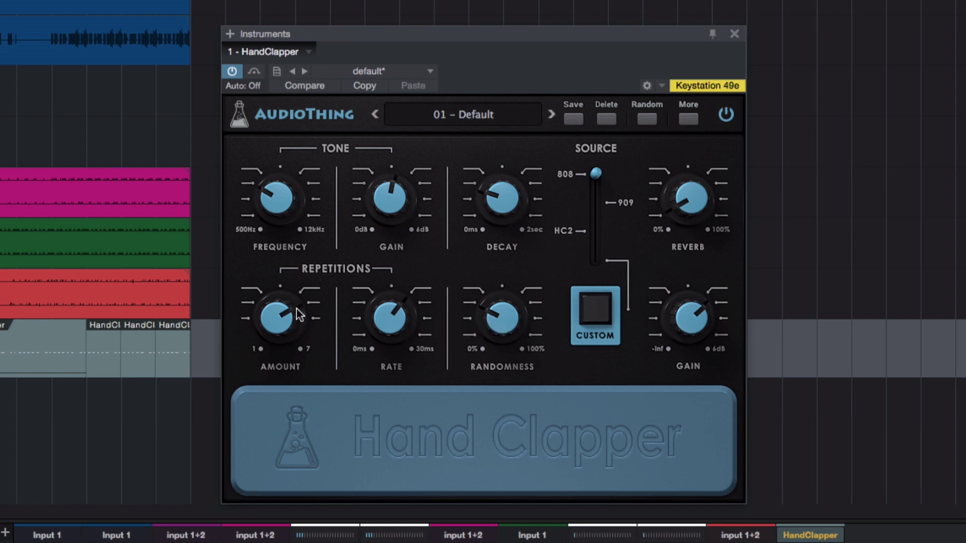
left_click_drag(297, 308, 288, 293)
left_click_drag(386, 329, 385, 307)
left_click_drag(385, 307, 389, 376)
left_click_drag(289, 335, 277, 412)
- Sweep the Decay across long and short settings and leave it moderately below its midpoint
left_click_drag(494, 200, 503, 147)
left_click_drag(503, 197, 498, 124)
left_click_drag(499, 188, 506, 317)
left_click_drag(499, 199, 497, 247)
left_click_drag(497, 206, 496, 179)
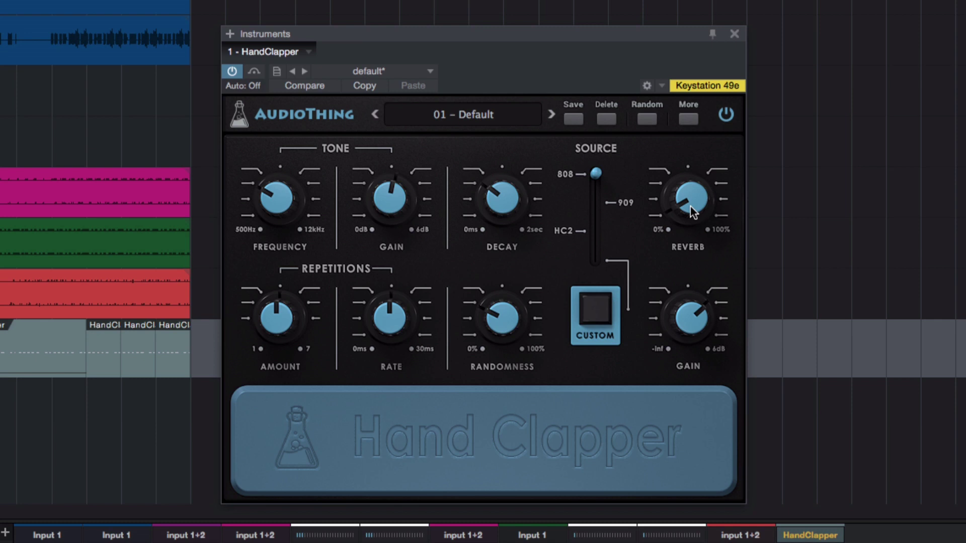
- Try the Reverb and Decay at their maximum settings, and reduce both to about their midpoints
left_click_drag(691, 208, 701, 362)
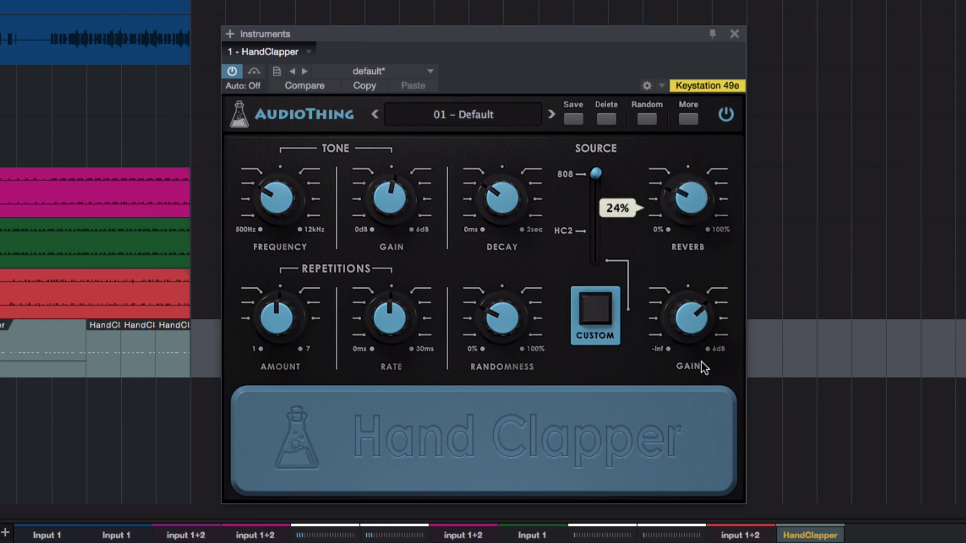
left_click_drag(496, 194, 487, 13)
left_click_drag(687, 204, 671, 61)
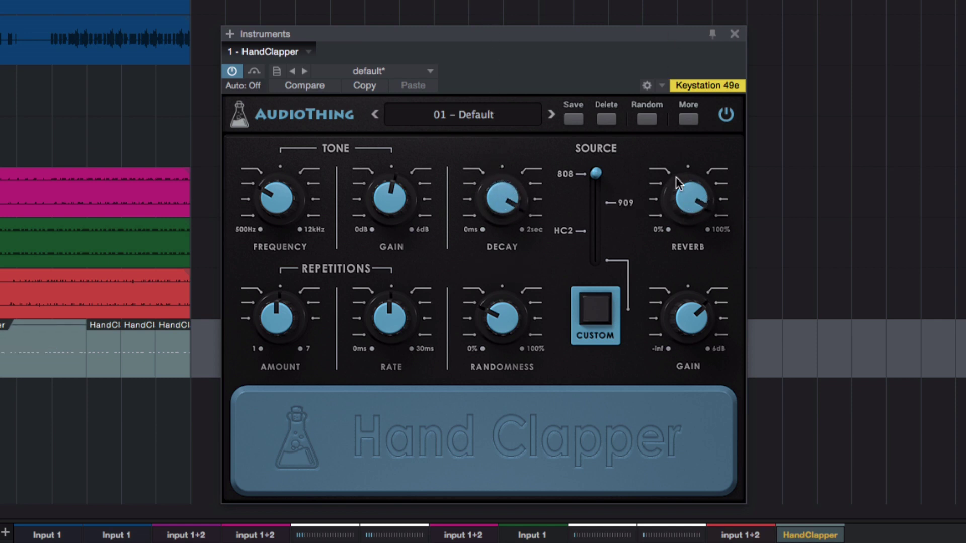
left_click_drag(687, 196, 688, 292)
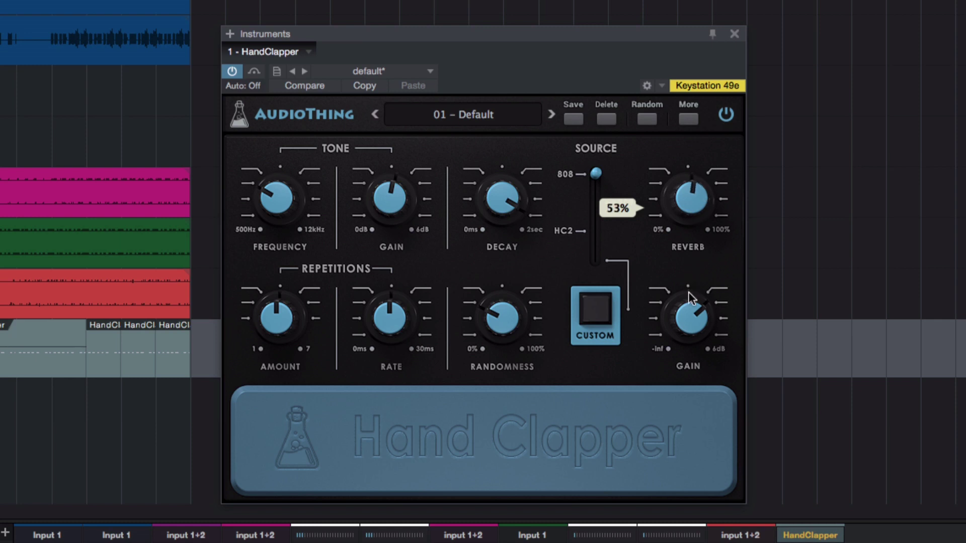
left_click_drag(518, 206, 506, 314)
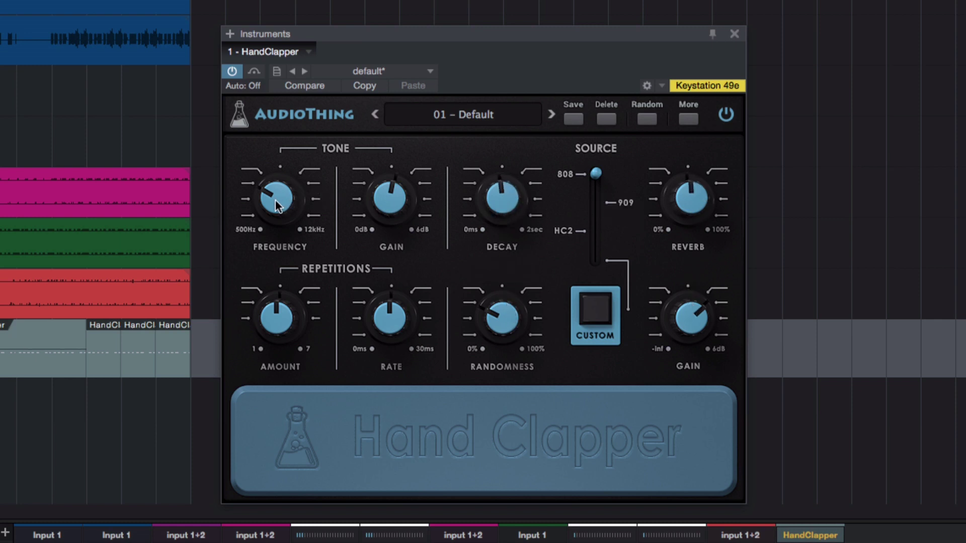
- Lower the Tone frequency and gain, and reduce the Reverb and Decay to low settings
left_click_drag(276, 201, 276, 231)
left_click_drag(384, 203, 385, 242)
left_click_drag(688, 205, 690, 267)
left_click_drag(511, 192, 499, 272)
left_click_drag(688, 197, 681, 179)
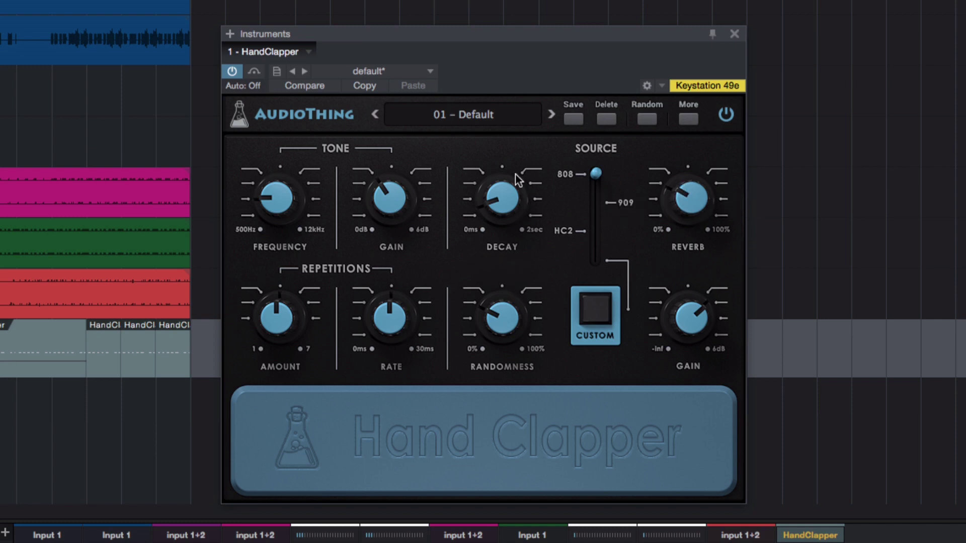
- Raise the Decay to just below its midpoint and try a high Randomness before returning it to a low setting
left_click_drag(519, 181, 499, 119)
left_click_drag(510, 316, 491, 152)
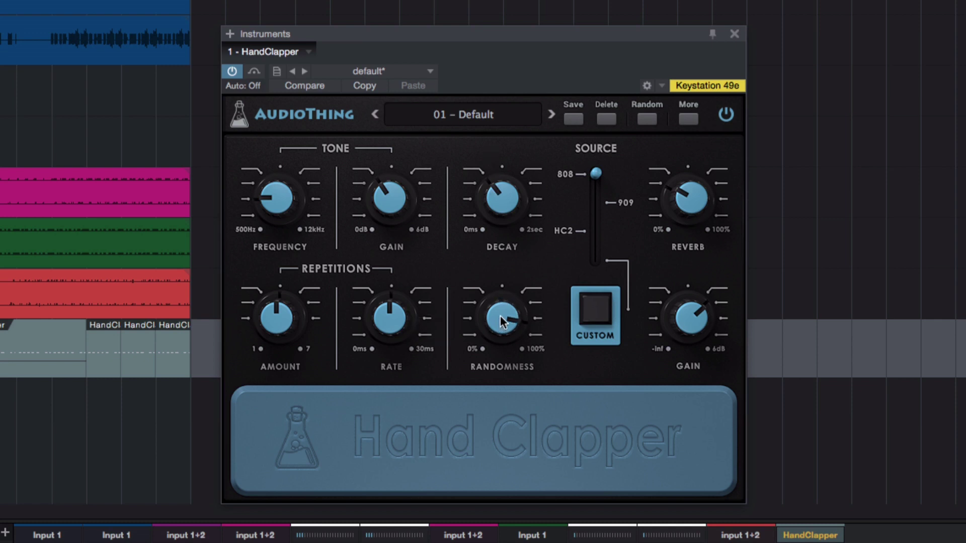
left_click_drag(502, 322, 497, 346)
- Switch the clap source to Custom and fine-tune the Reverb and Decay, keeping both below their midpoints
left_click_drag(596, 206, 594, 235)
mouse_move(687, 201)
left_mouse_down()
mouse_move(678, 199)
mouse_move(678, 112)
mouse_move(678, 216)
mouse_move(684, 190)
left_mouse_up()
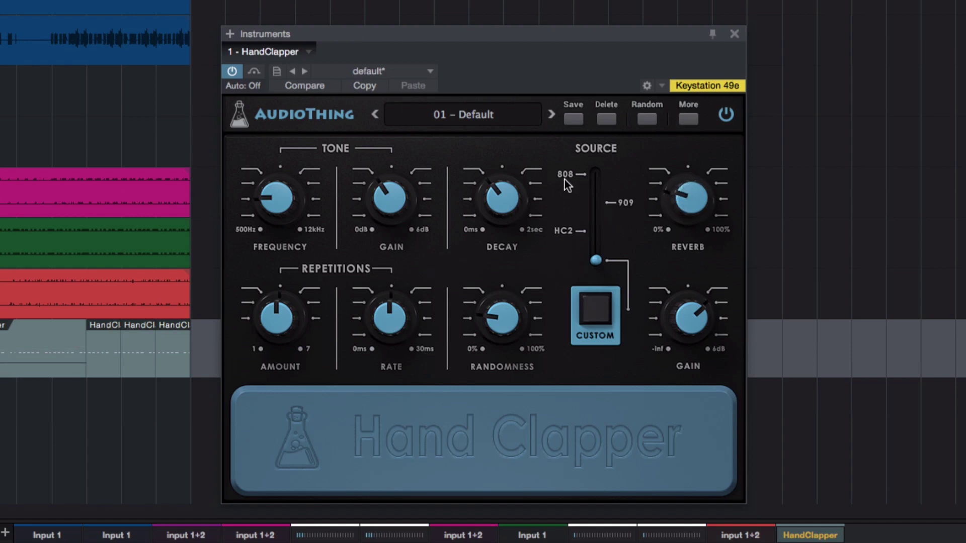
left_click_drag(500, 197, 500, 155)
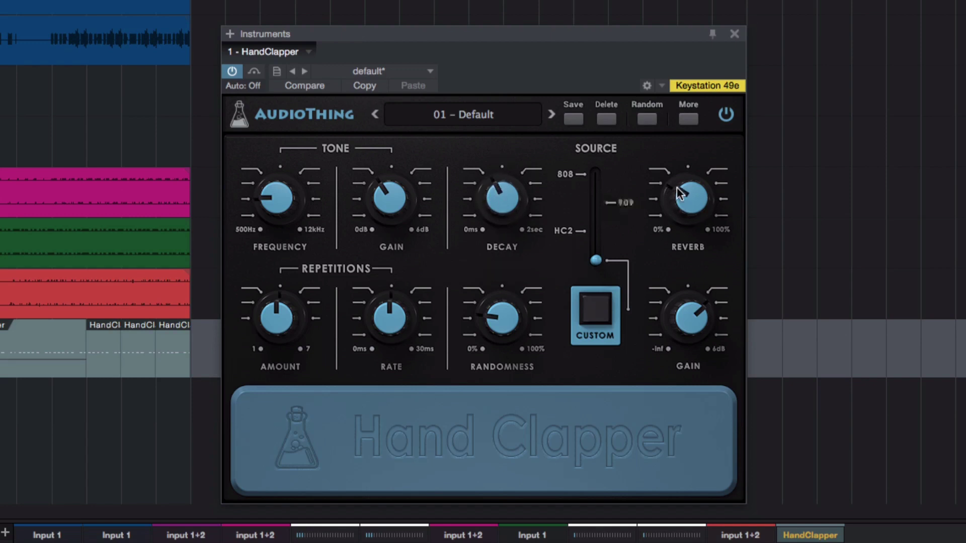
- Enable the Tuned option and set the clap source to 808
left_click(688, 119)
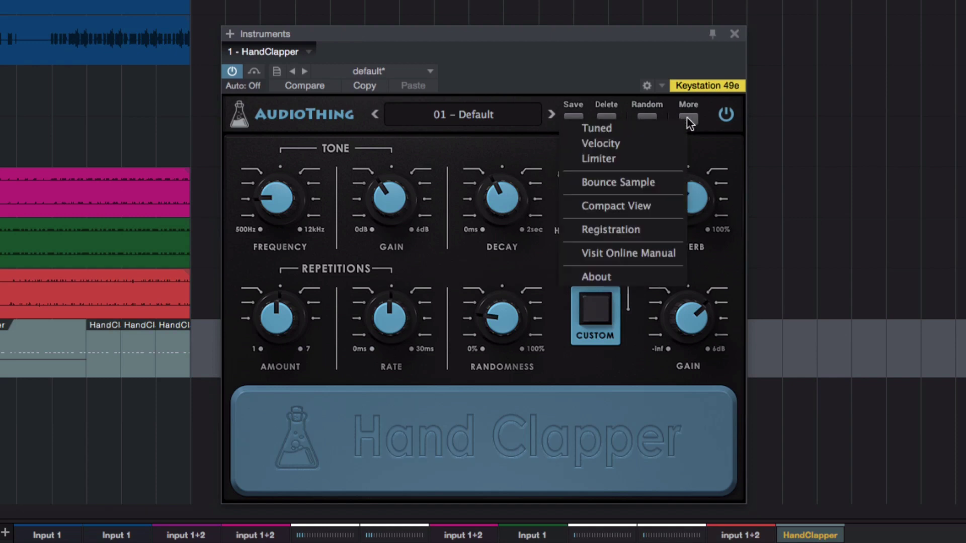
left_click(637, 127)
left_click(593, 173)
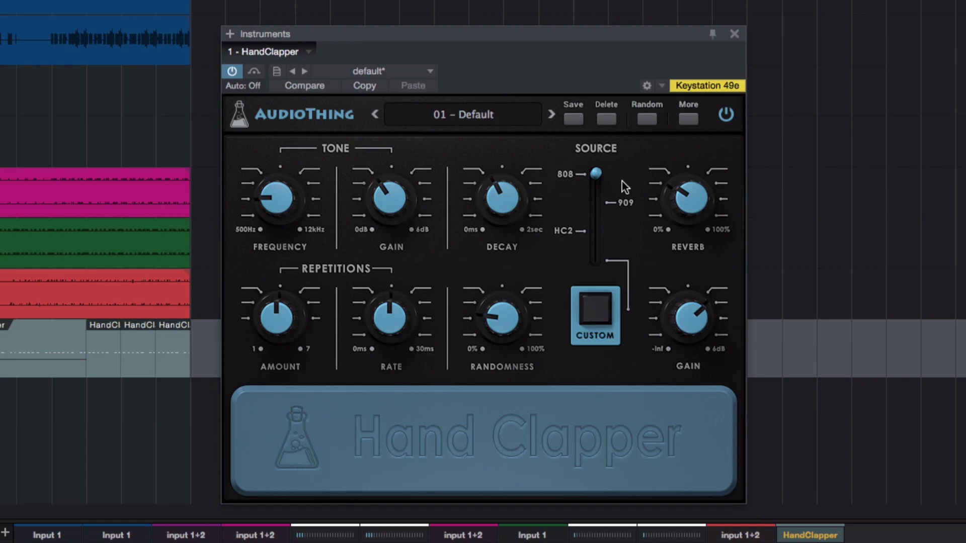
- Enable the Velocity and Limiter options
left_click(687, 119)
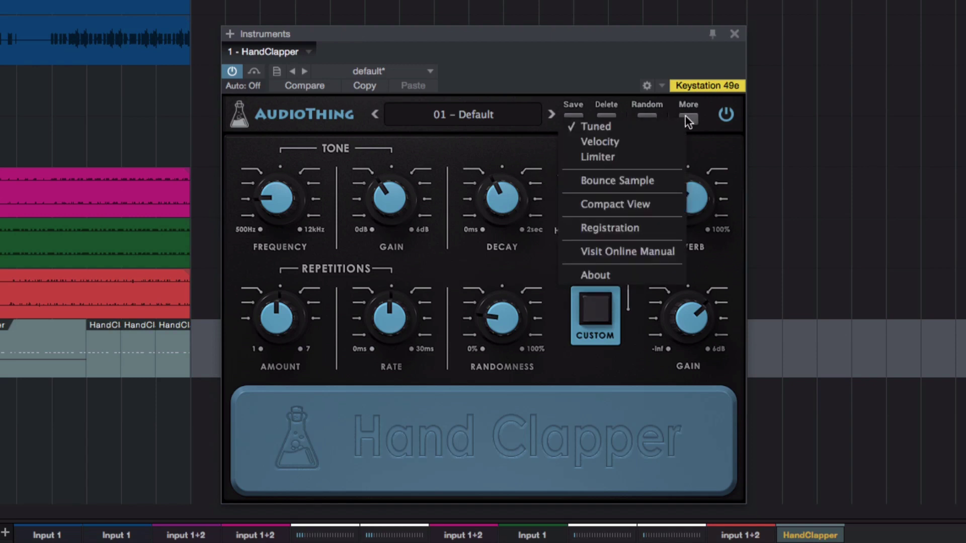
left_click(624, 142)
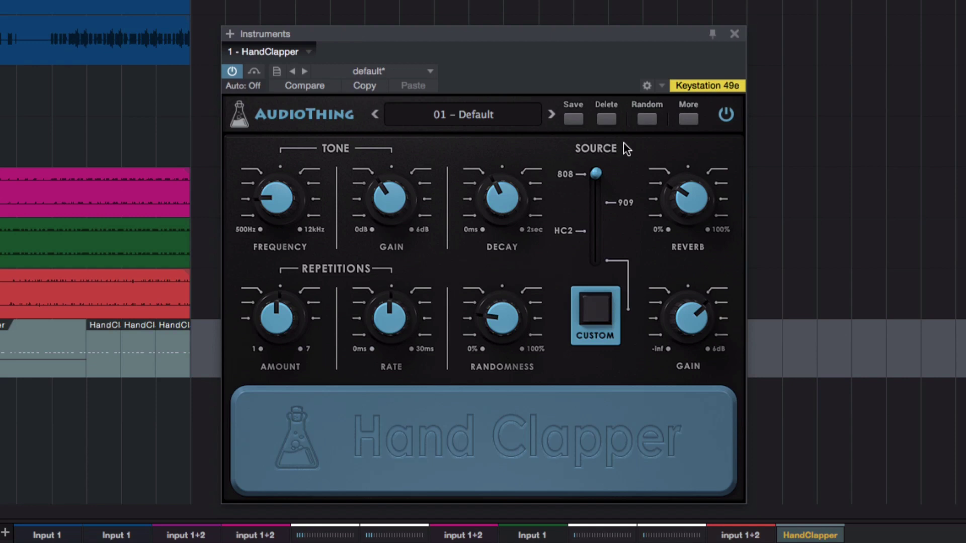
left_click(687, 119)
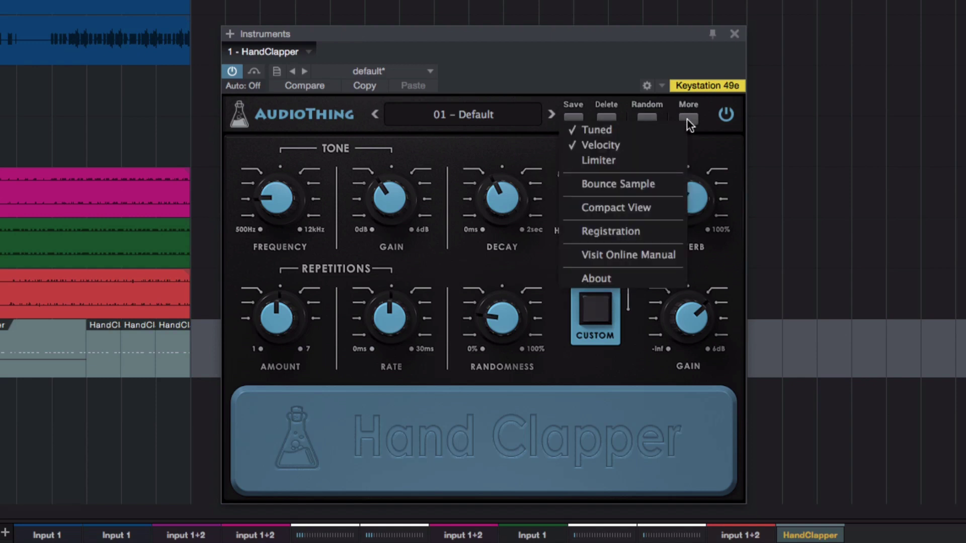
left_click(657, 160)
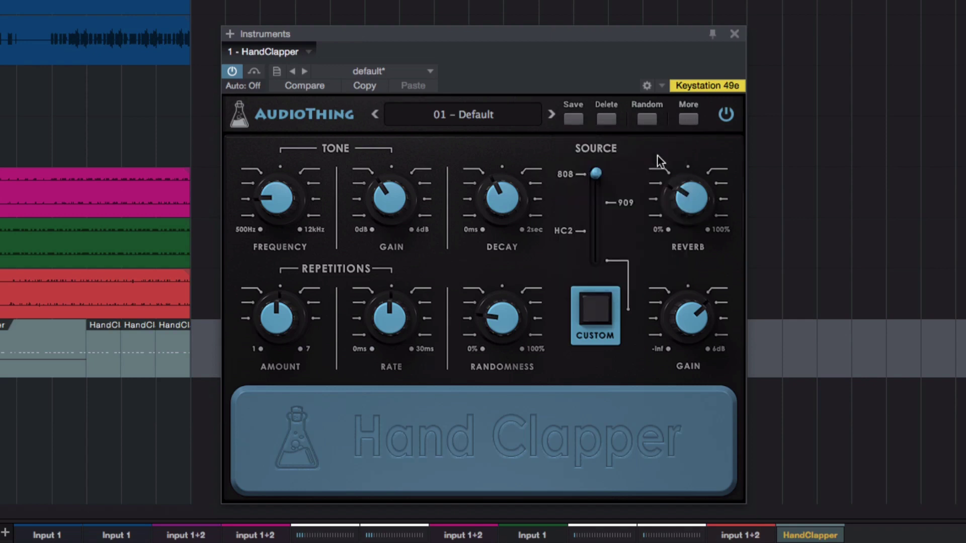
- Switch the plug-in to Compact View and restore the full view
left_click(690, 118)
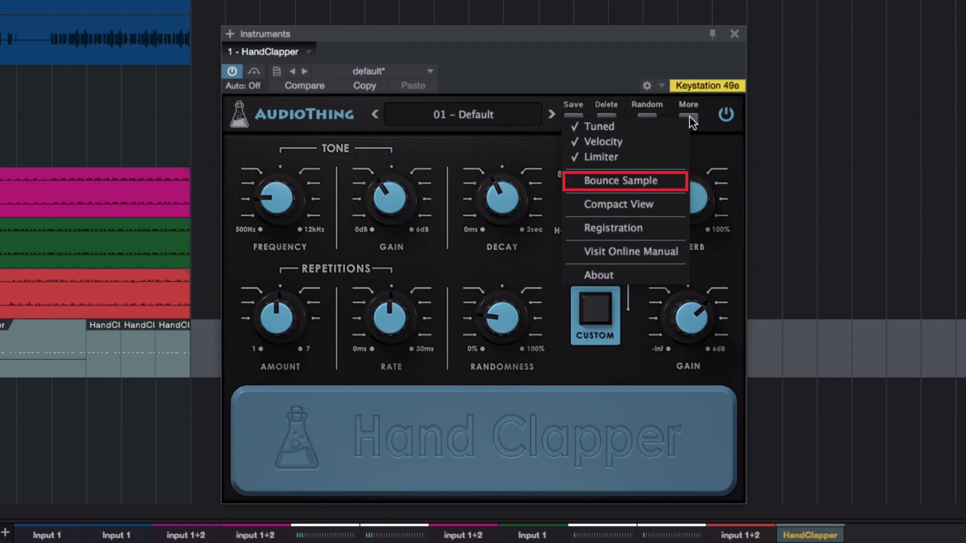
left_click(673, 210)
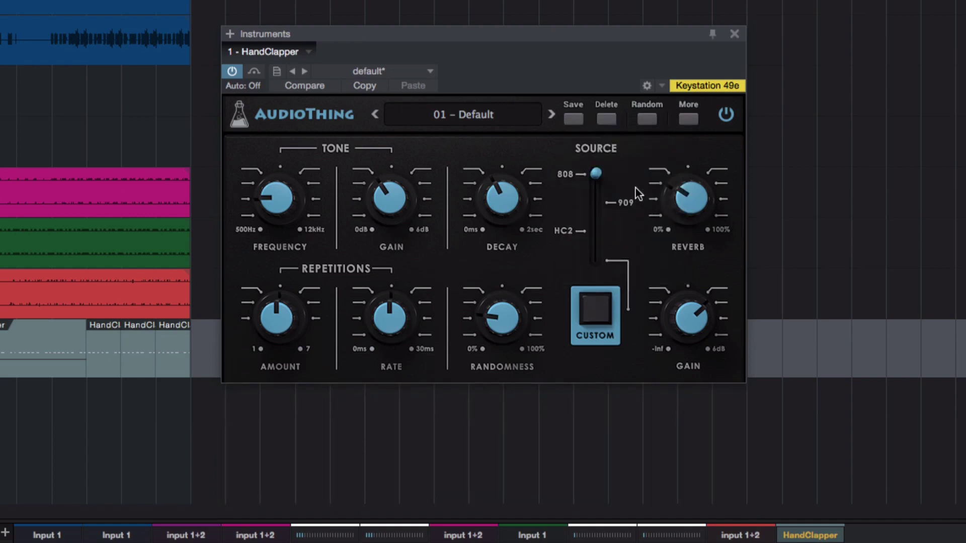
left_click(690, 120)
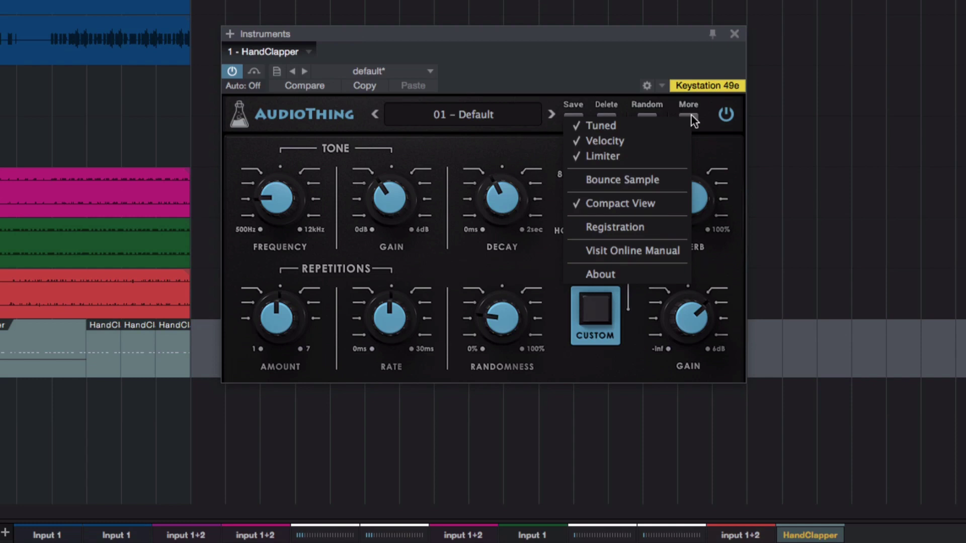
left_click(653, 204)
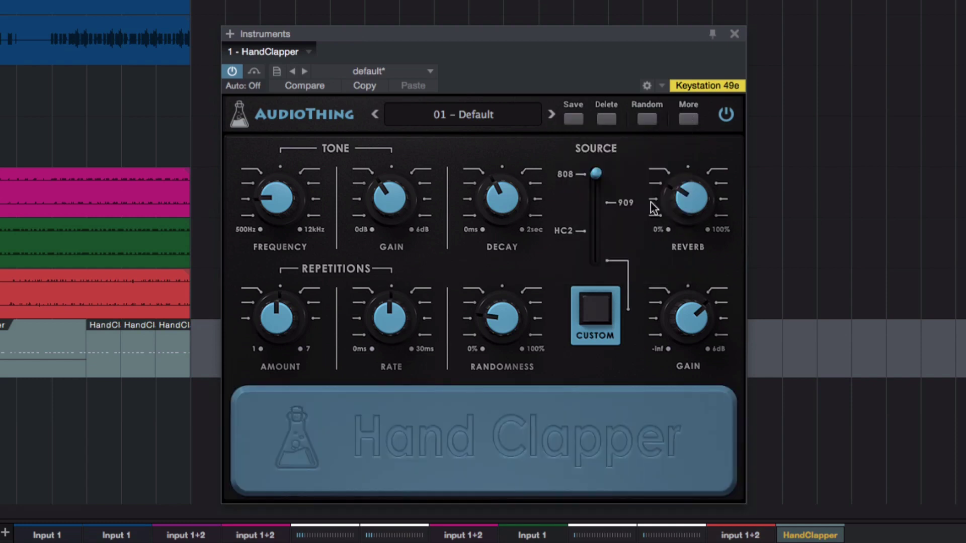
- Step through the factory presets one at a time from 01 – Default to 14 – Castanets, auditioning each
left_click(550, 116)
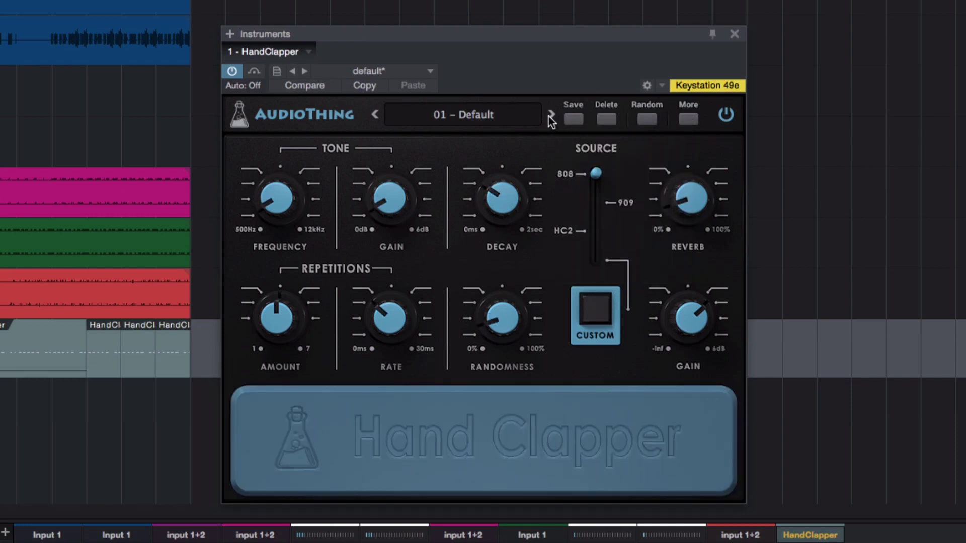
left_click(550, 115)
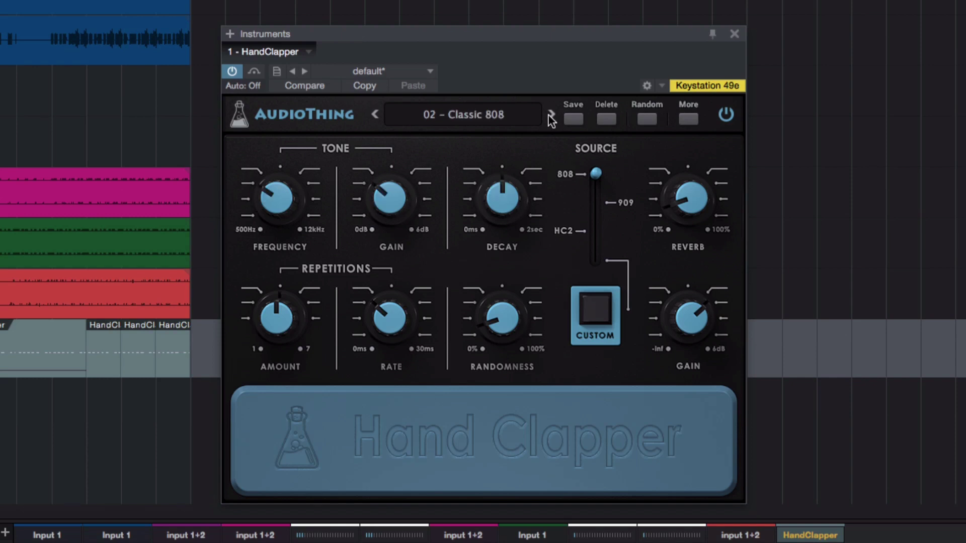
left_click(549, 116)
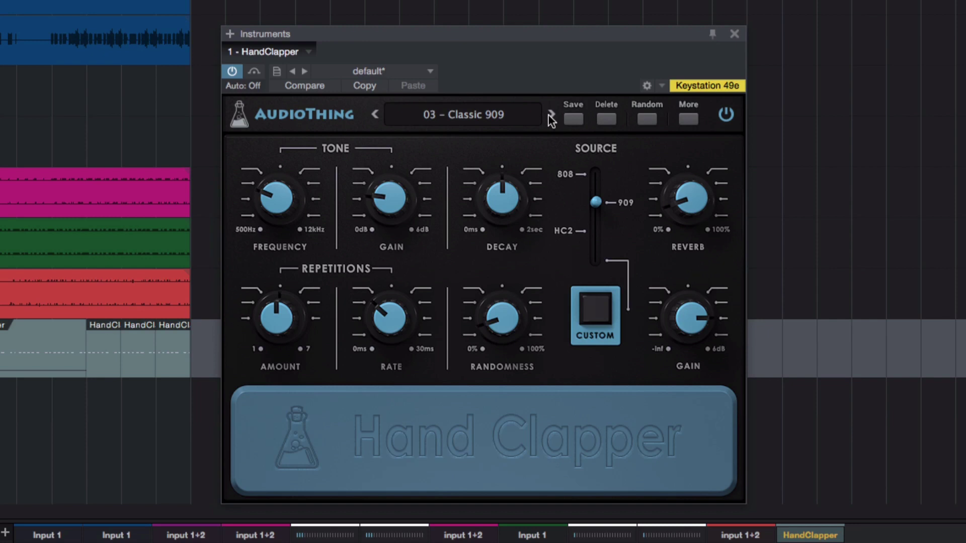
left_click(550, 116)
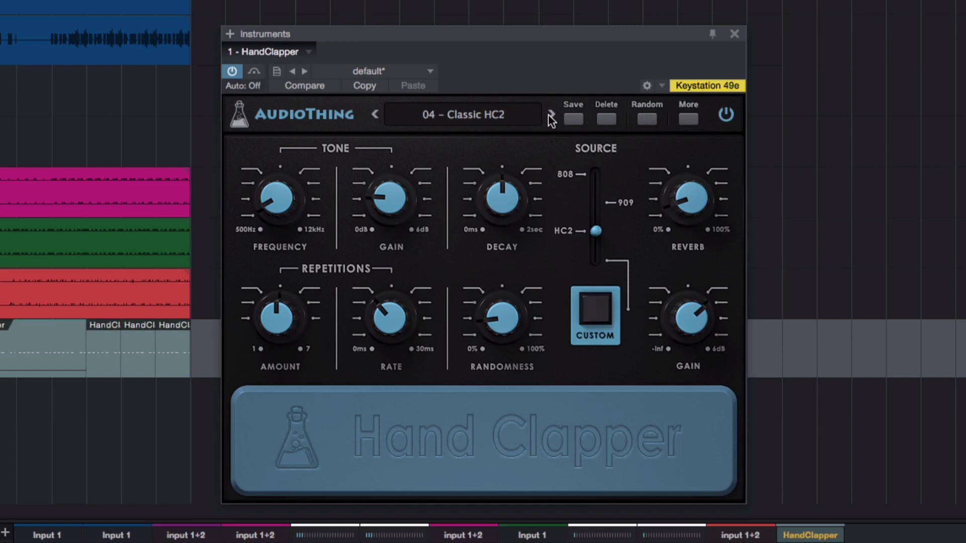
left_click(549, 115)
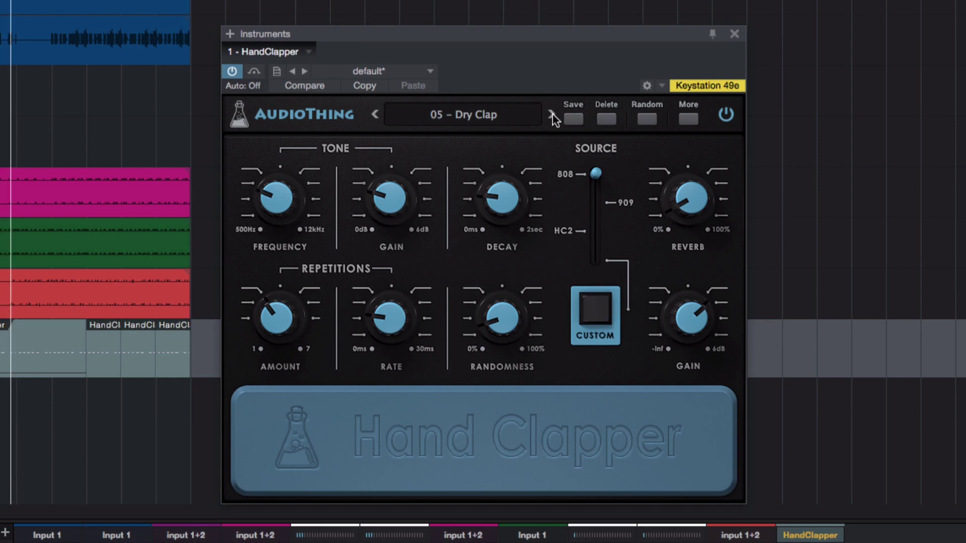
left_click(552, 115)
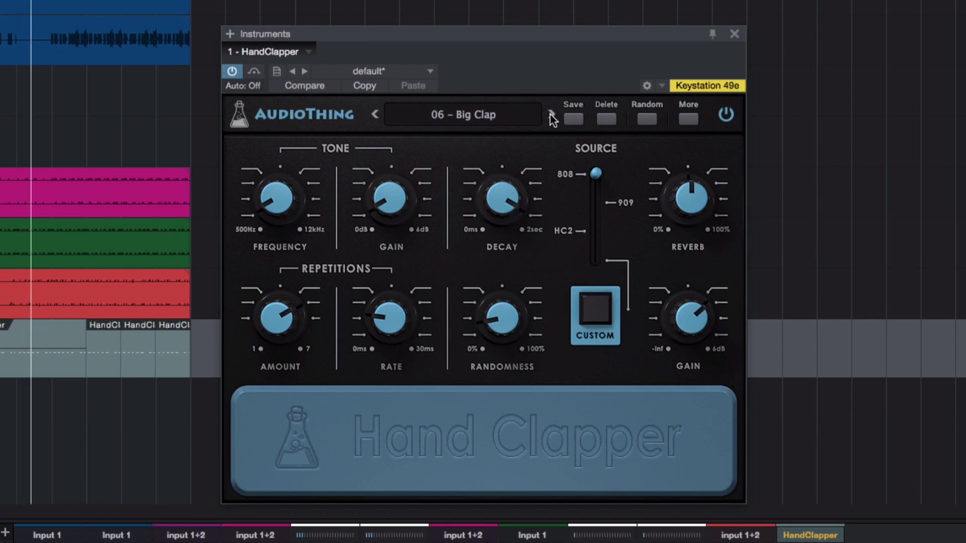
left_click(551, 116)
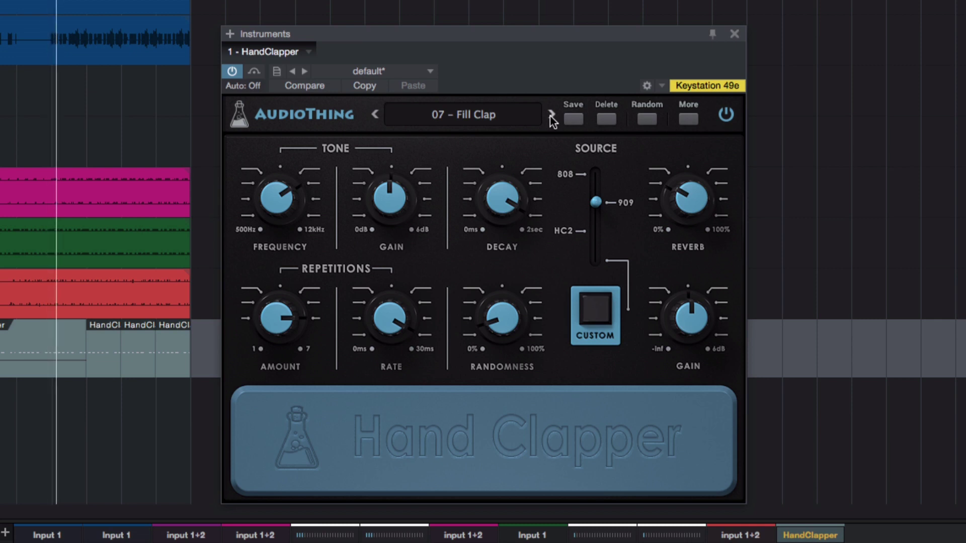
left_click(550, 116)
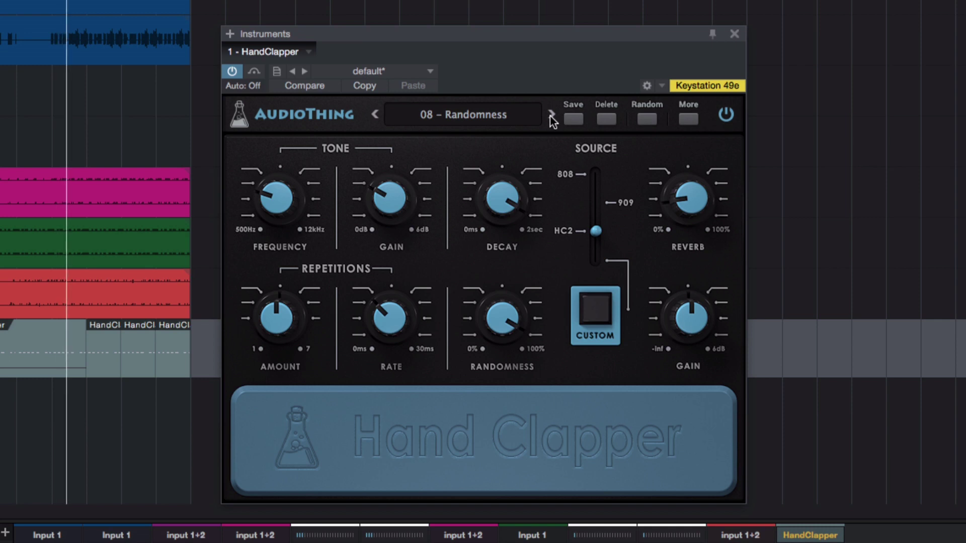
left_click(552, 115)
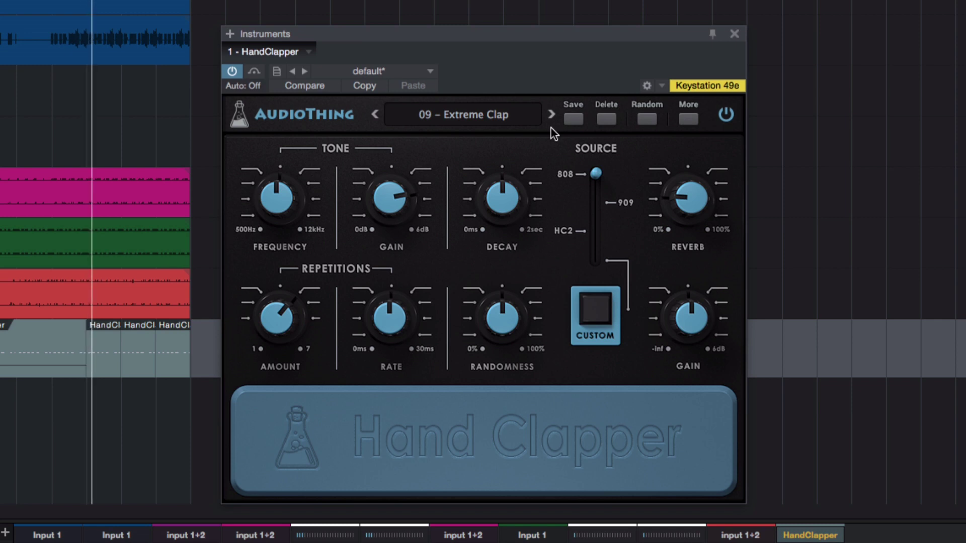
left_click(551, 115)
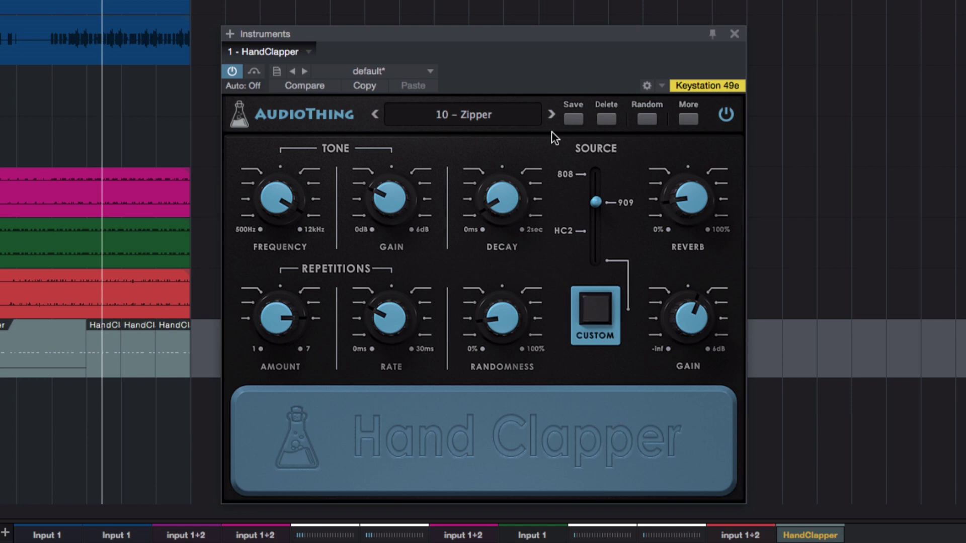
left_click(551, 115)
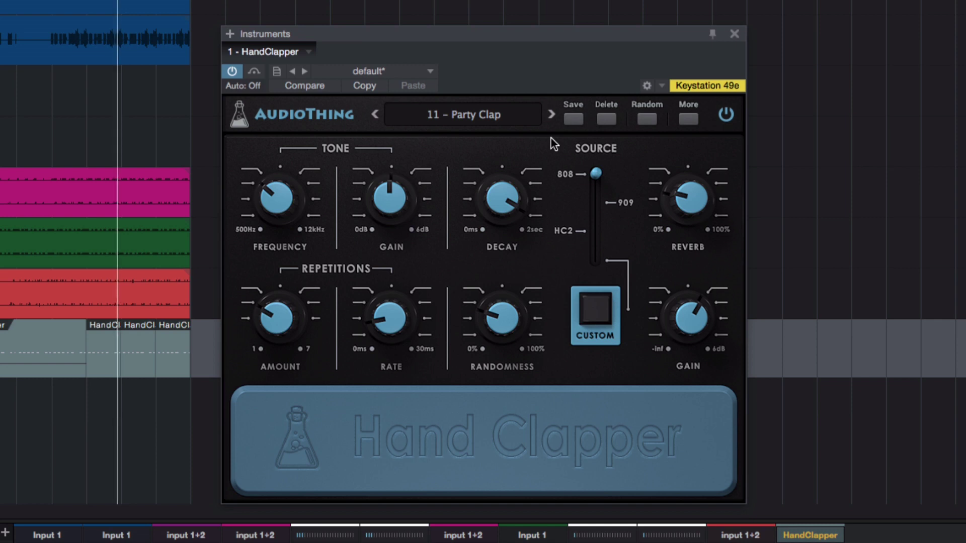
left_click(550, 114)
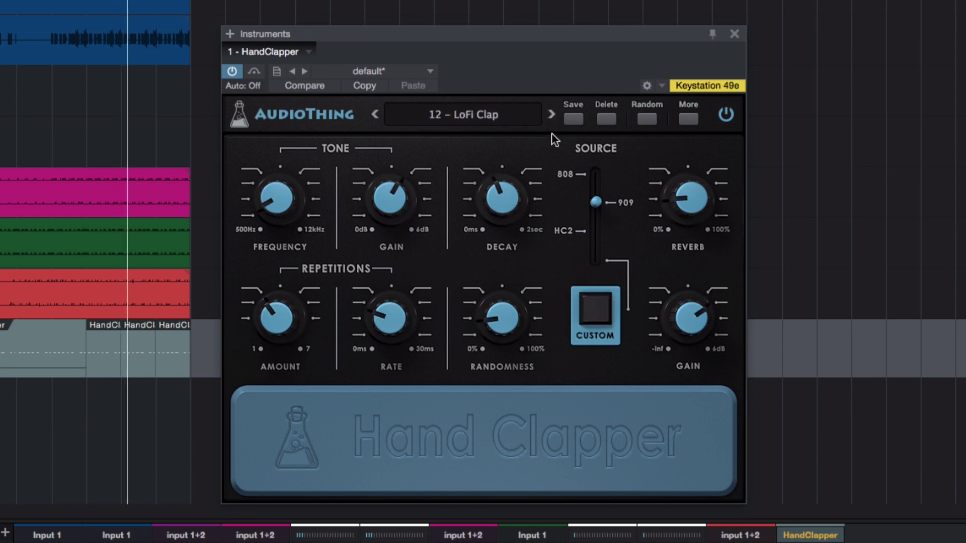
left_click(552, 115)
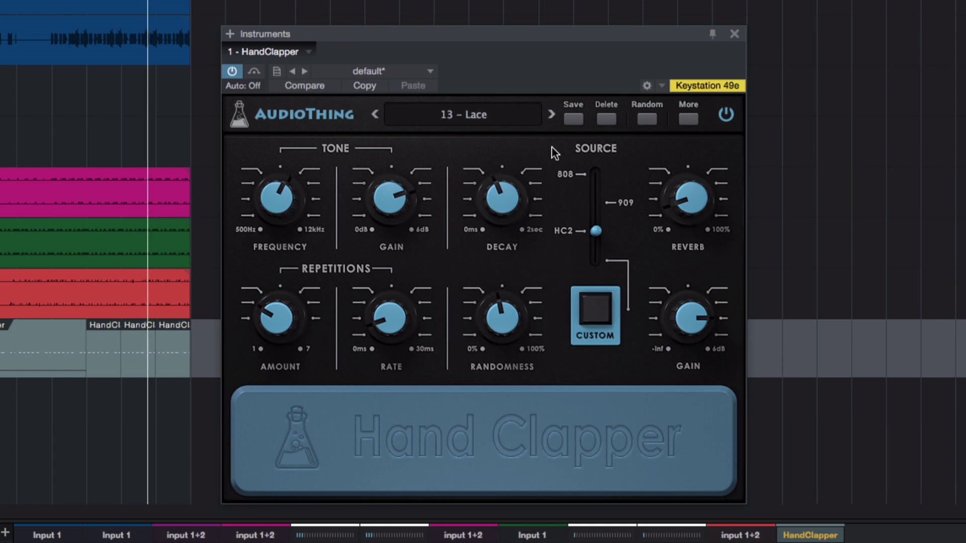
left_click(551, 114)
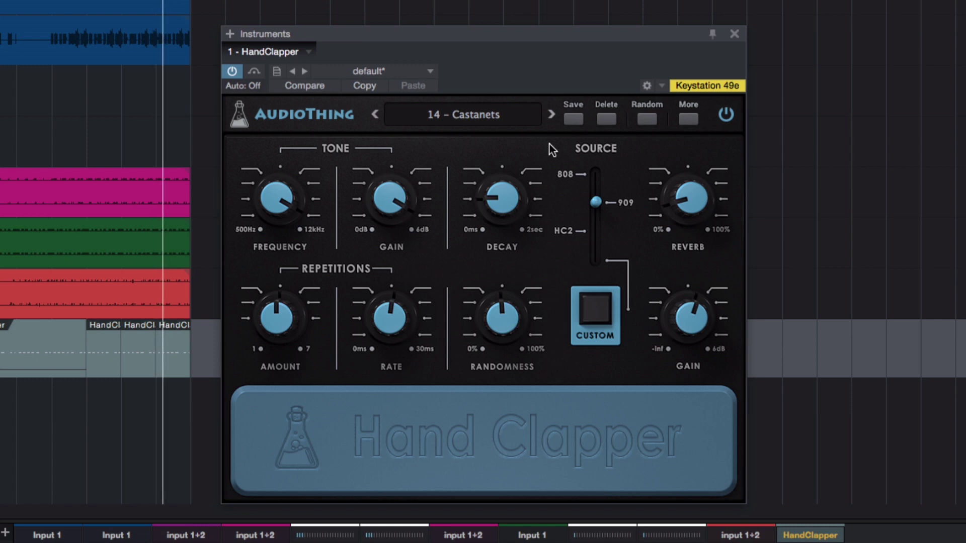
- Step through the factory presets one at a time from 15 – Tuned 808 to 20 – Tuned Pace, auditioning each
left_click(550, 115)
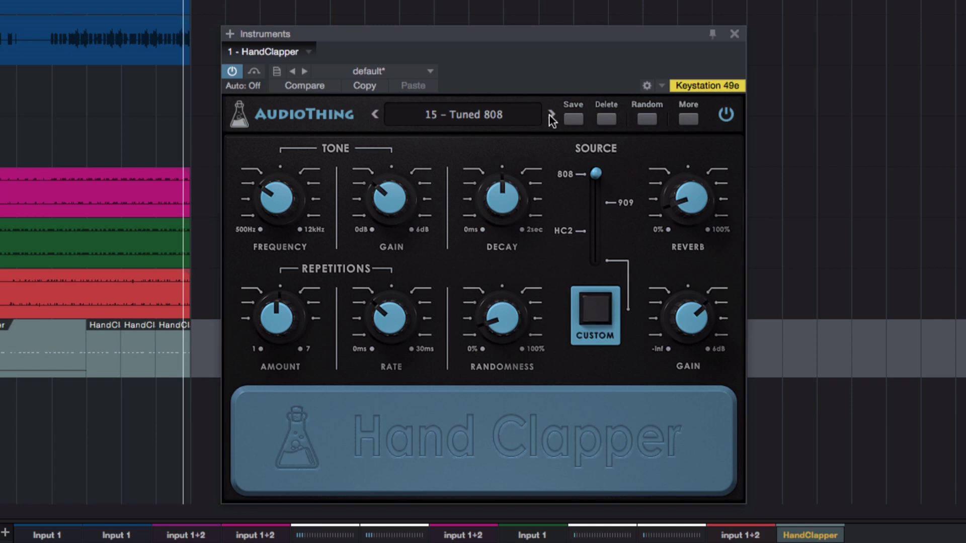
left_click(550, 115)
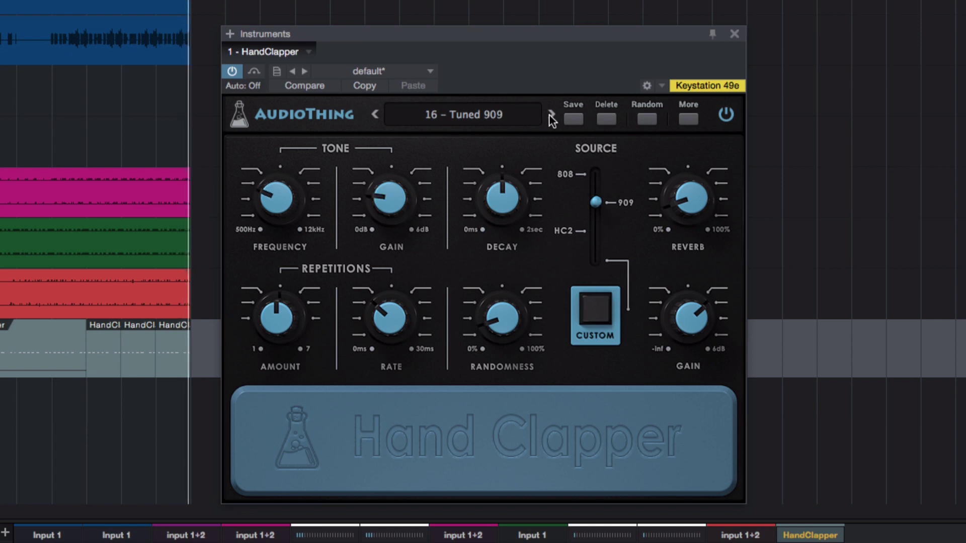
left_click(550, 115)
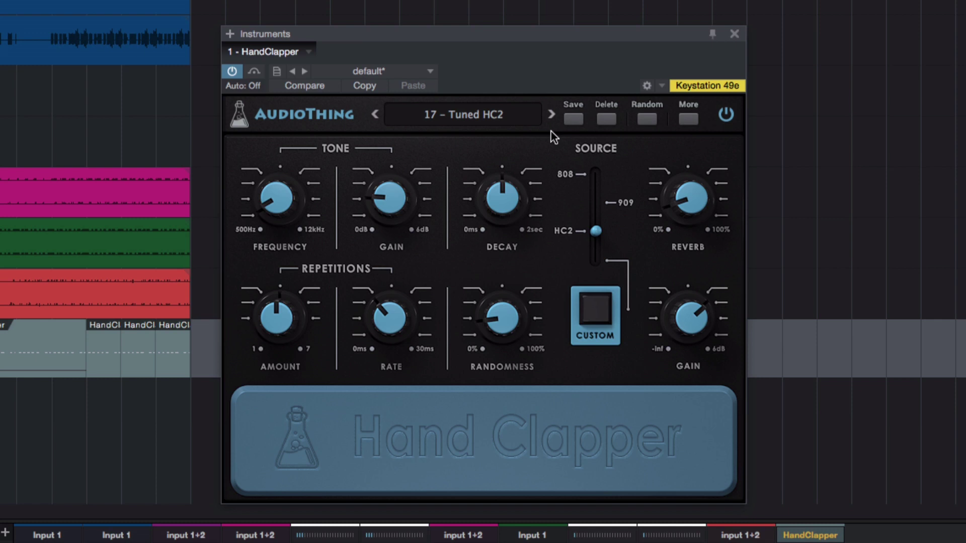
left_click(552, 115)
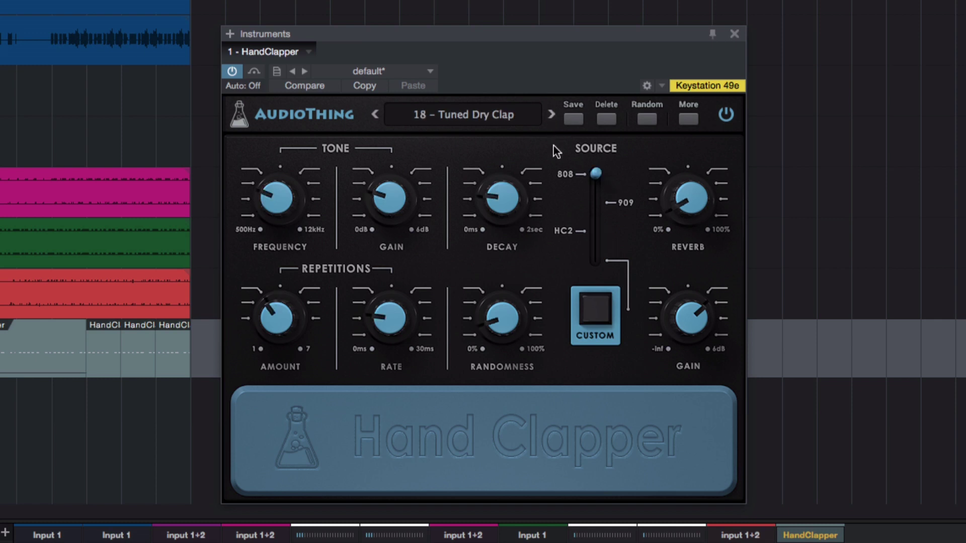
left_click(550, 115)
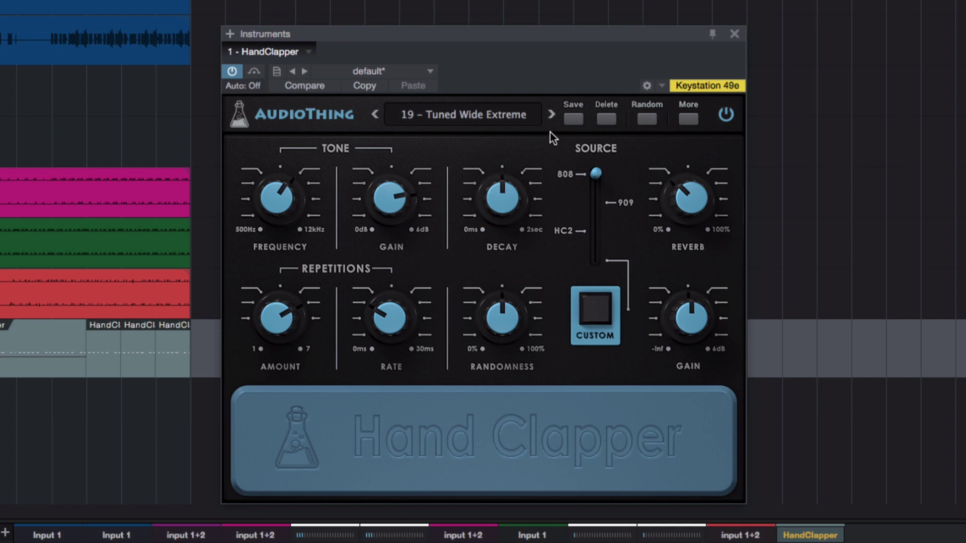
left_click(550, 115)
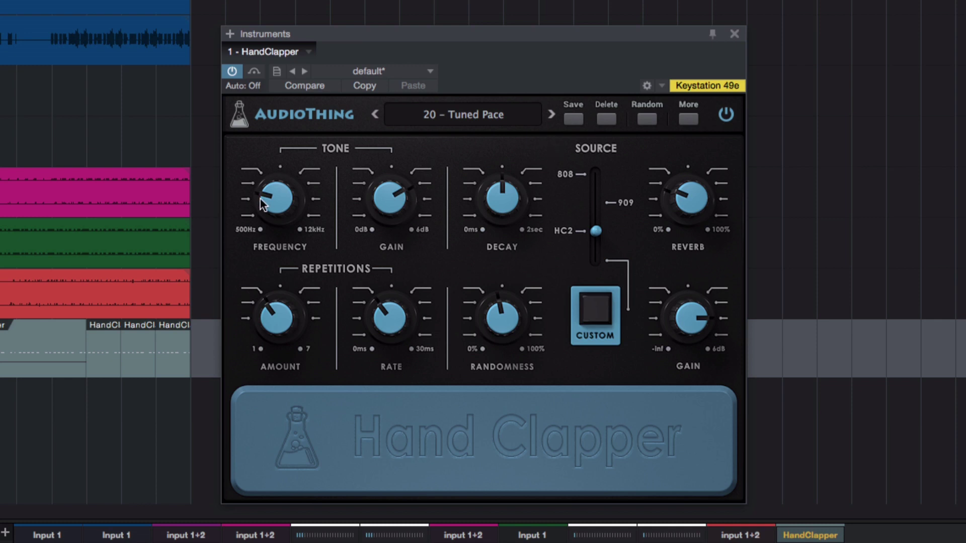
- Raise the tone frequency to about mid-range and slightly increase the decay and reverb of the Tuned Pace preset
left_click_drag(289, 197, 291, 140)
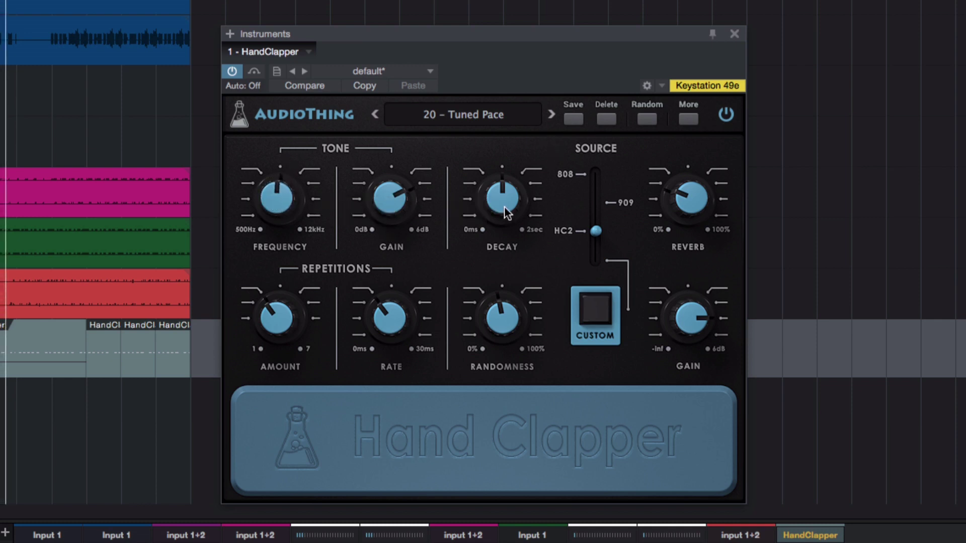
left_click_drag(505, 205, 504, 185)
left_click_drag(680, 197, 684, 182)
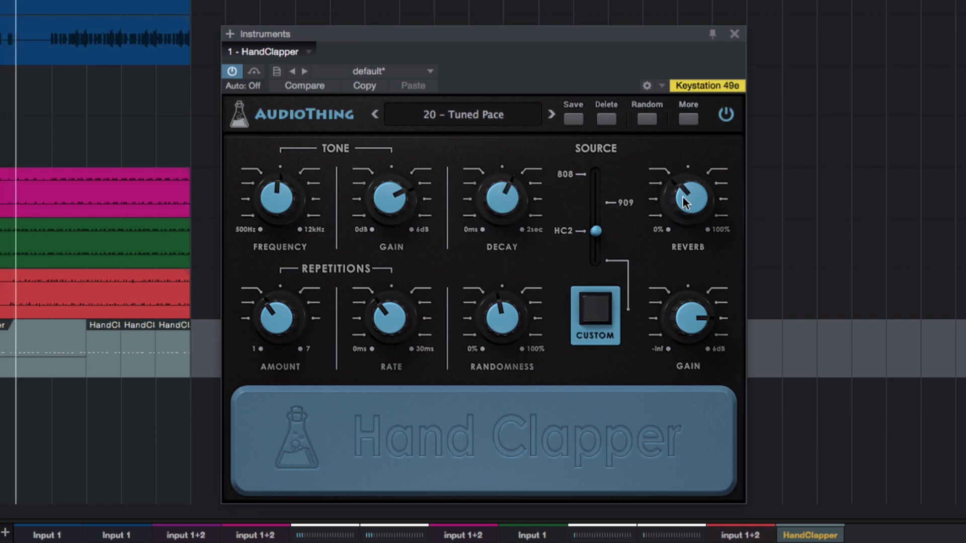
- Set the repetitions amount to 4 and raise the repetition rate and randomness well above their midpoints
left_click_drag(499, 314, 495, 258)
left_click_drag(271, 315, 270, 280)
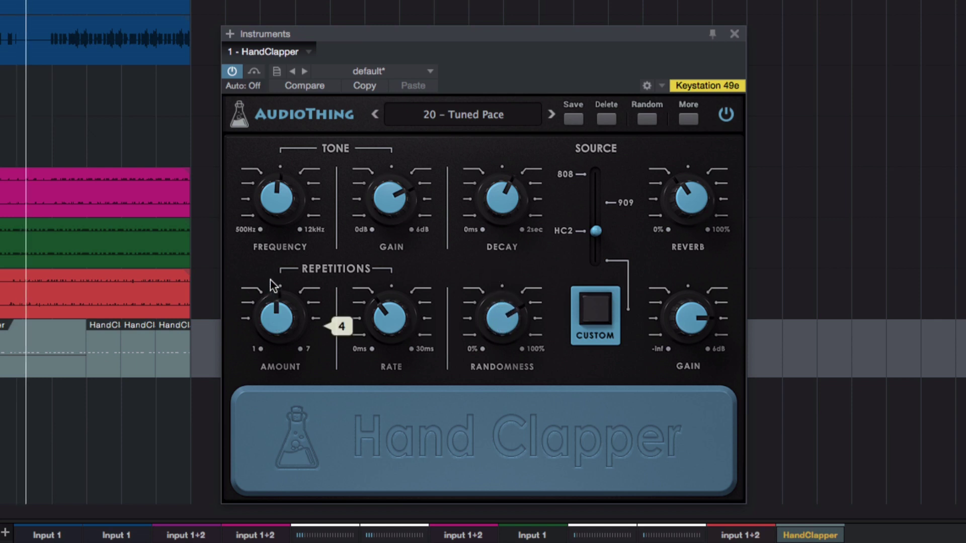
left_click_drag(376, 319, 377, 238)
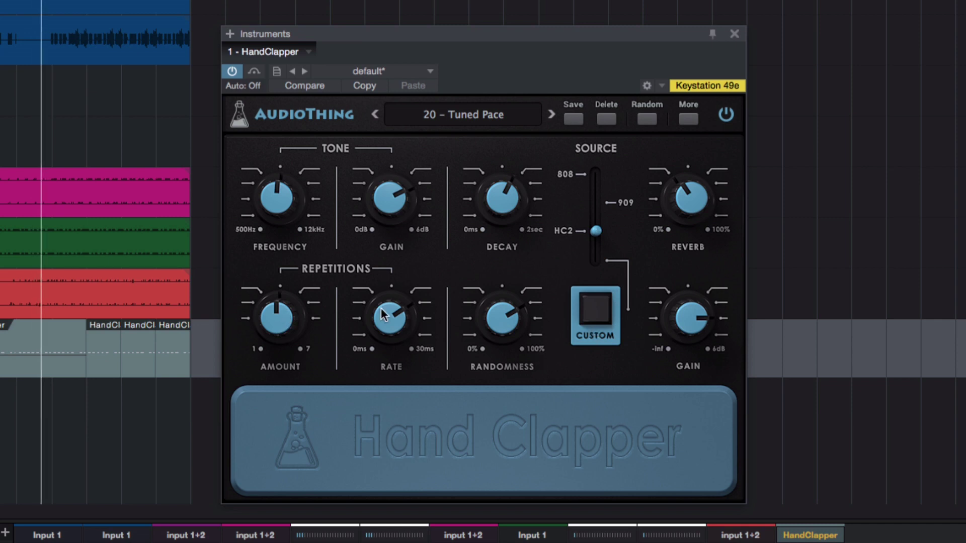
mouse_move(380, 309)
left_mouse_down()
mouse_move(379, 289)
mouse_move(375, 340)
mouse_move(389, 325)
left_mouse_up()
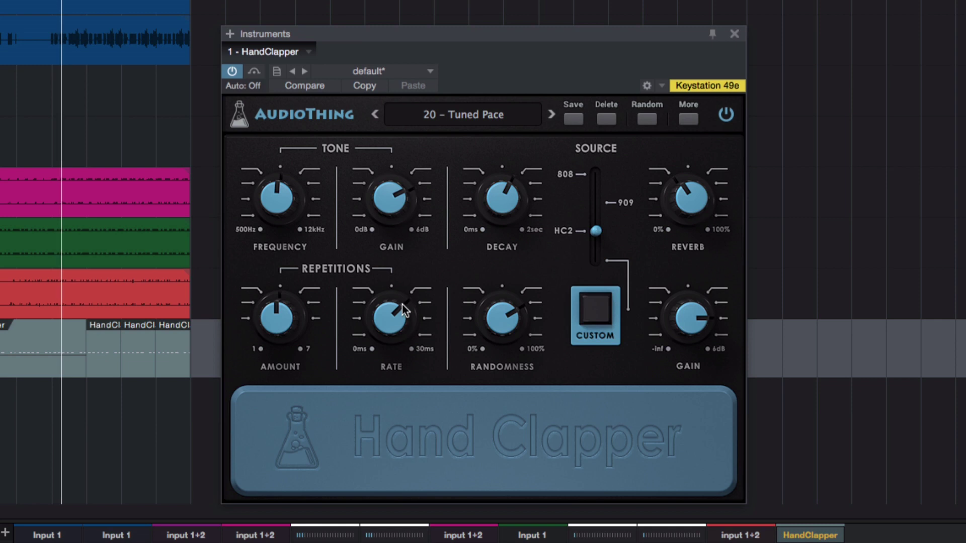
- Audition the 909 clap source with the modified preset and set the source to 808
left_click(597, 203)
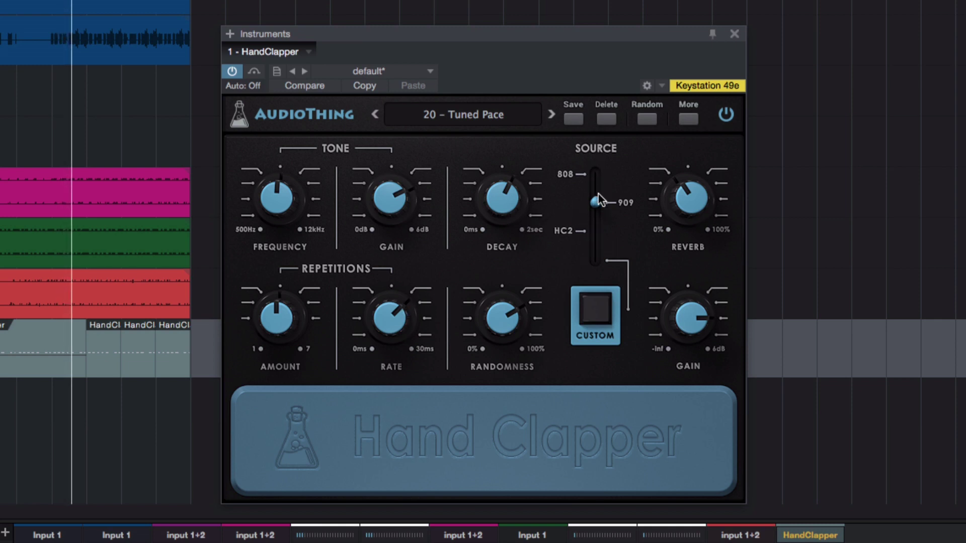
left_click_drag(596, 198, 596, 156)
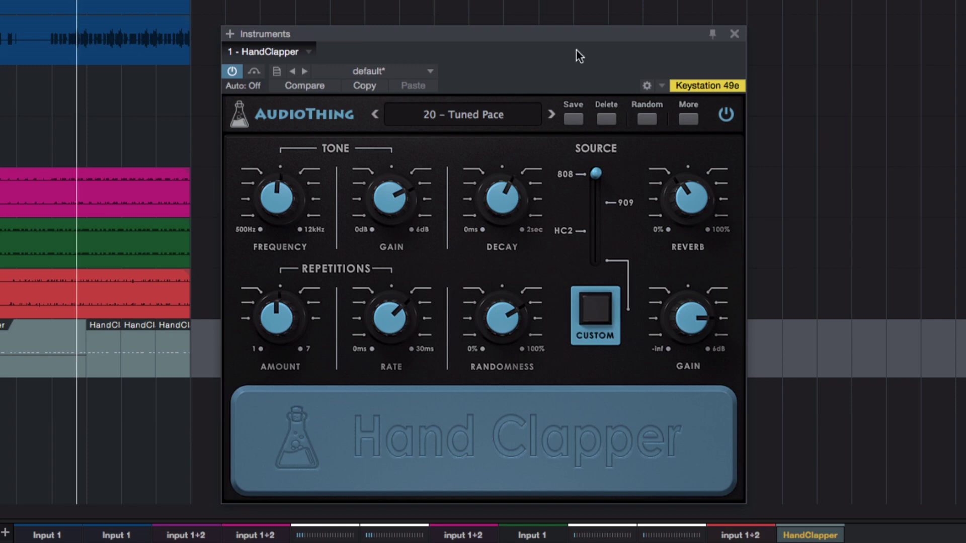